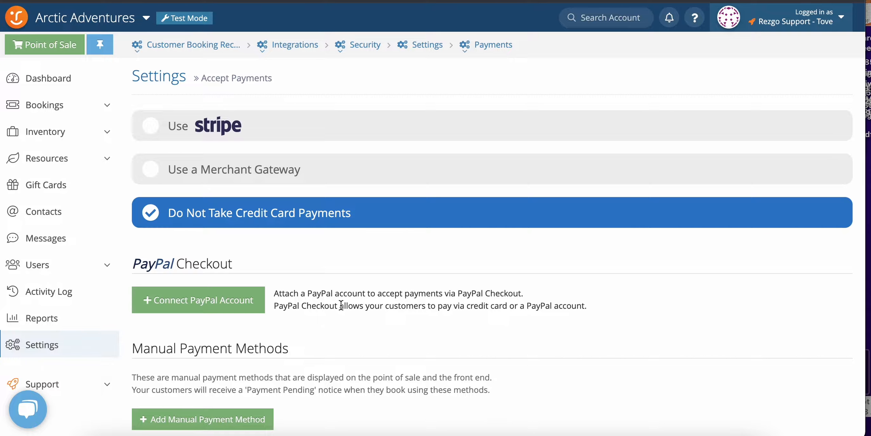
Choose to use a merchant gateway for card payments and view the gateways available for Canada.
left_click(251, 171)
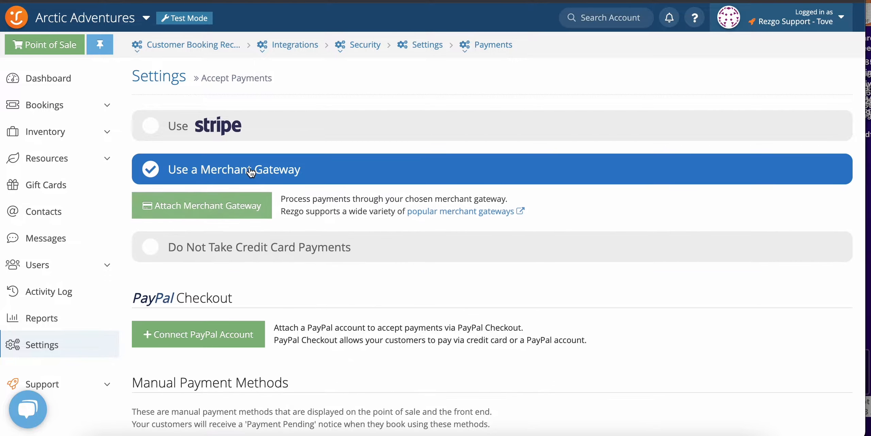
left_click(244, 208)
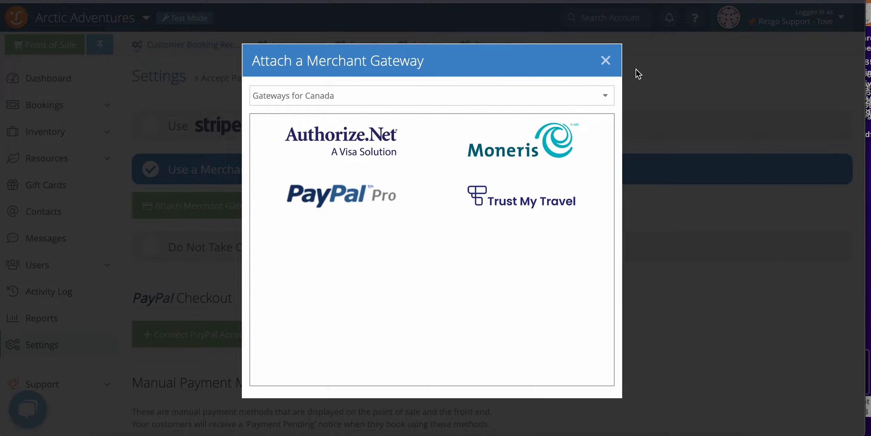
left_click(606, 61)
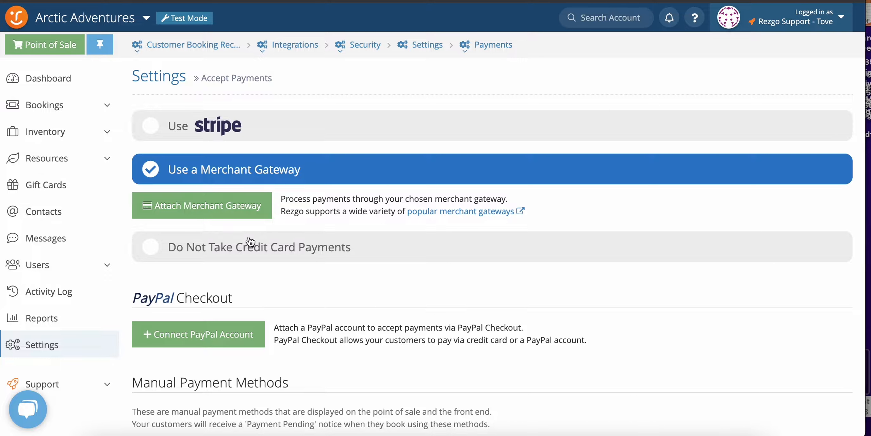
View the sign-up form for connecting a PayPal account, and close it without connecting.
scroll(249, 241, "down", 3)
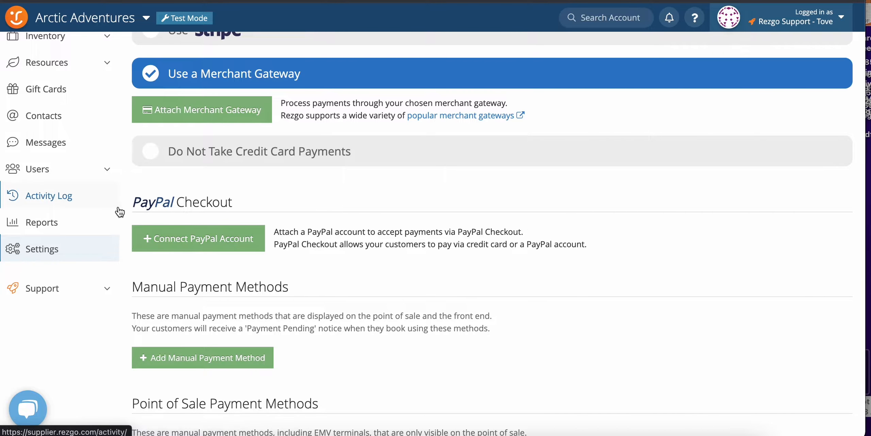
left_click(172, 244)
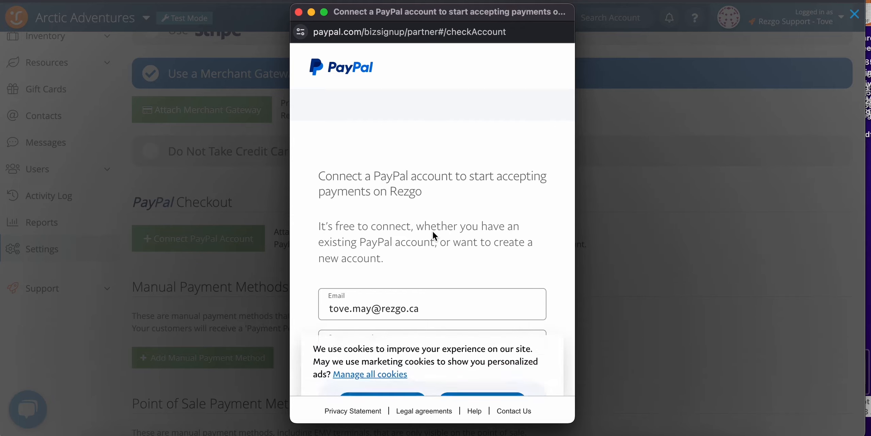
left_click(299, 11)
scroll(358, 272, "down", 3)
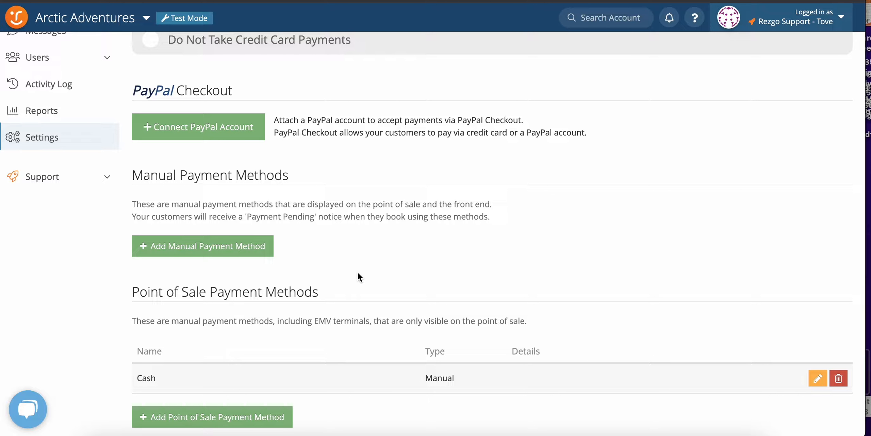
Add a point of sale payment method named Cash without capturing a card or ID value.
left_click(244, 253)
scroll(353, 257, "down", 2)
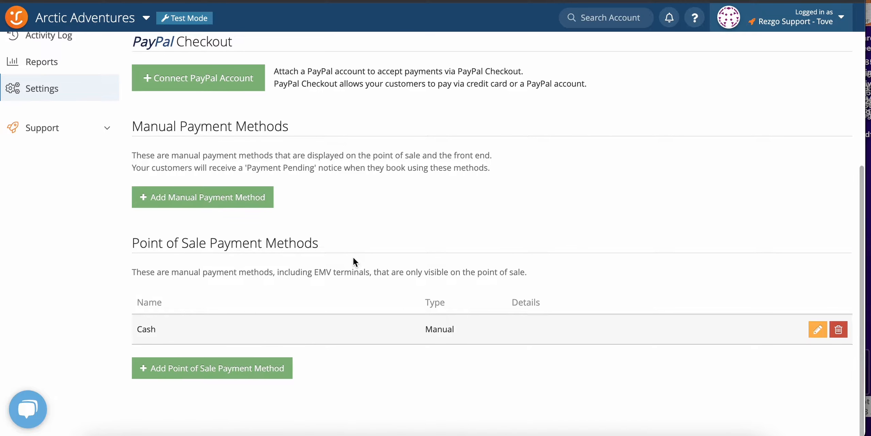
left_click(840, 331)
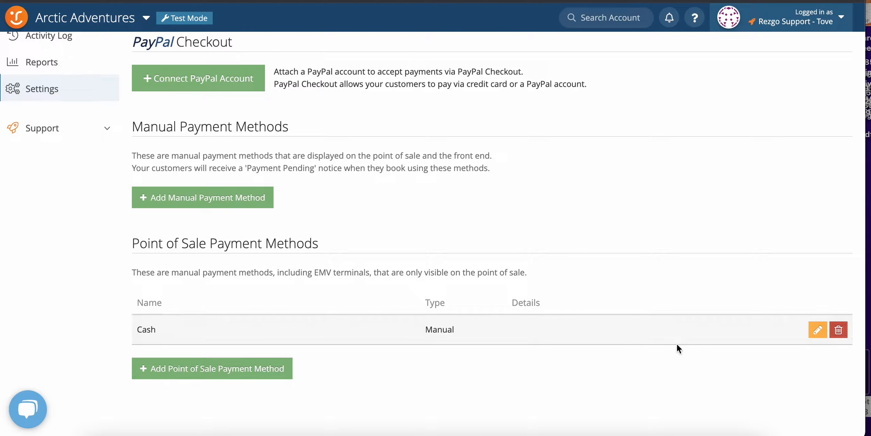
left_click(254, 366)
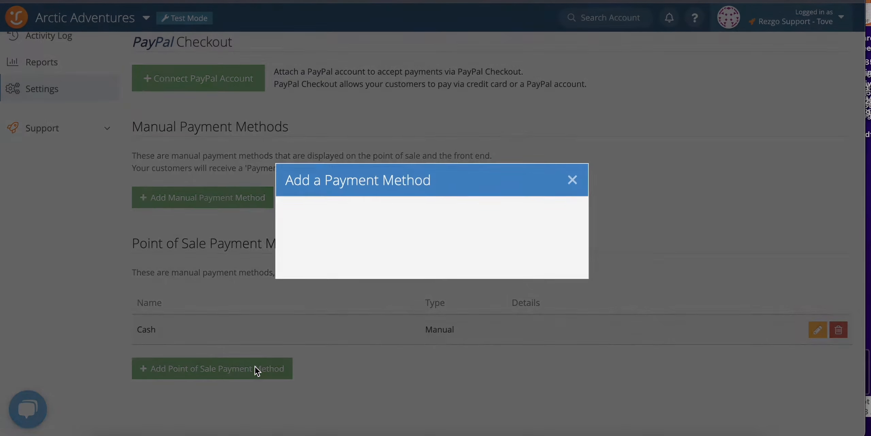
left_click(414, 189)
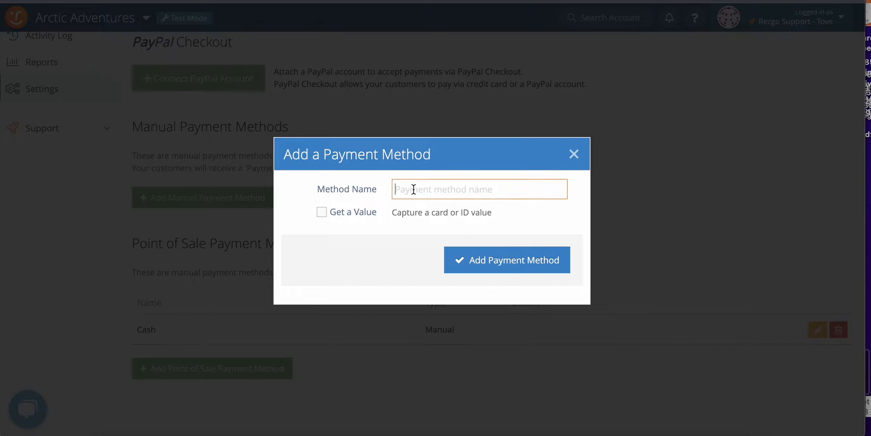
type("Cash")
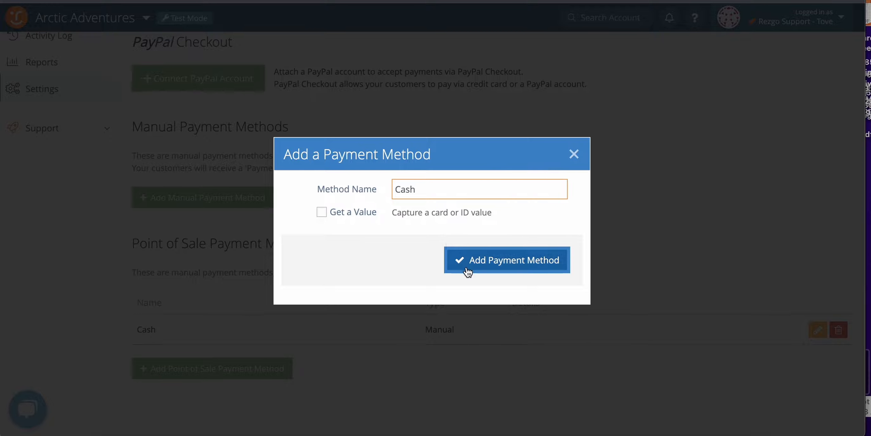
left_click(467, 267)
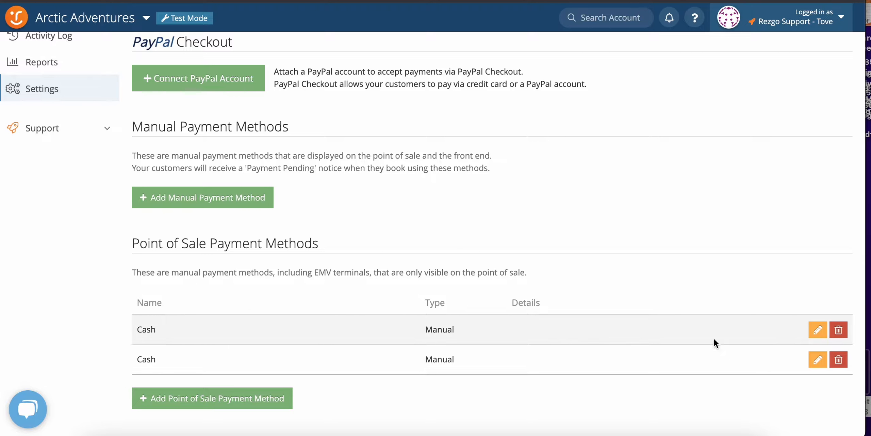
Remove the first of the two Cash point of sale payment methods and check the remaining one's edit form.
left_click(838, 329)
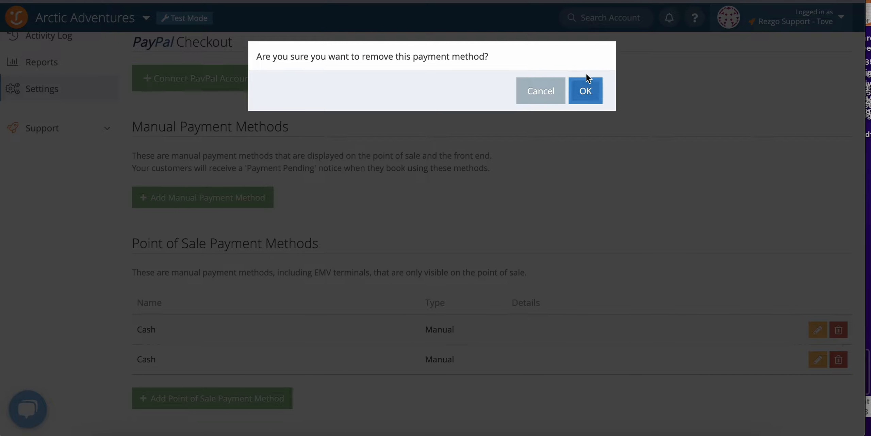
left_click(587, 86)
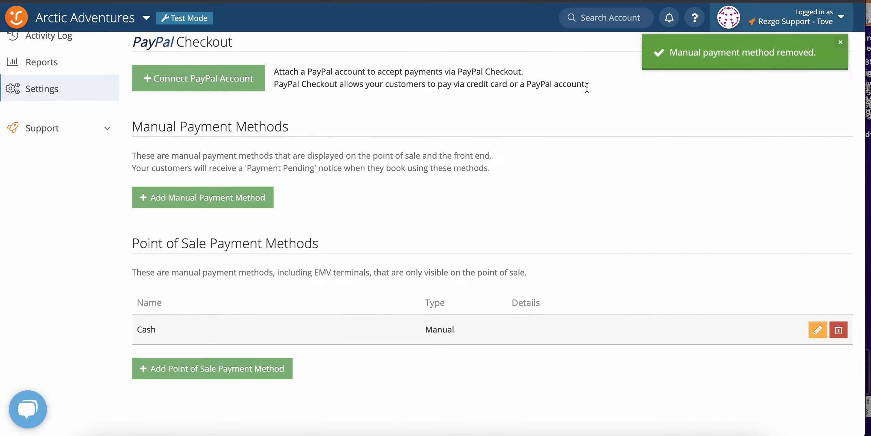
left_click(819, 330)
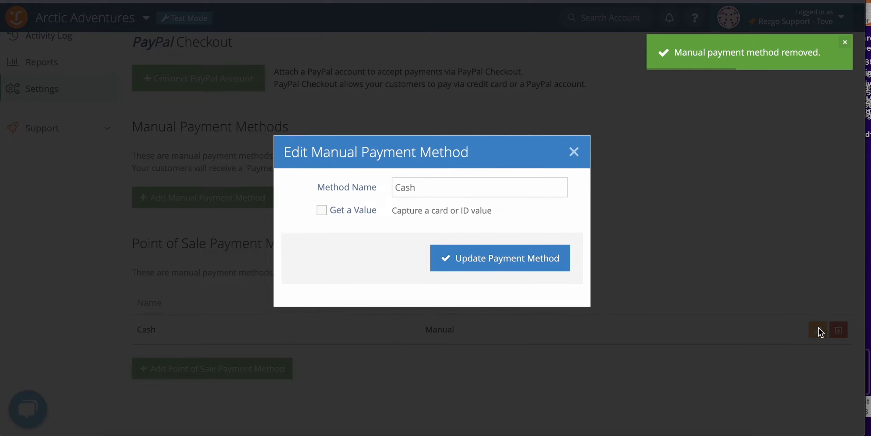
left_click(577, 153)
Go from the payment settings to the Notifications You Send settings.
scroll(194, 220, "up", 2)
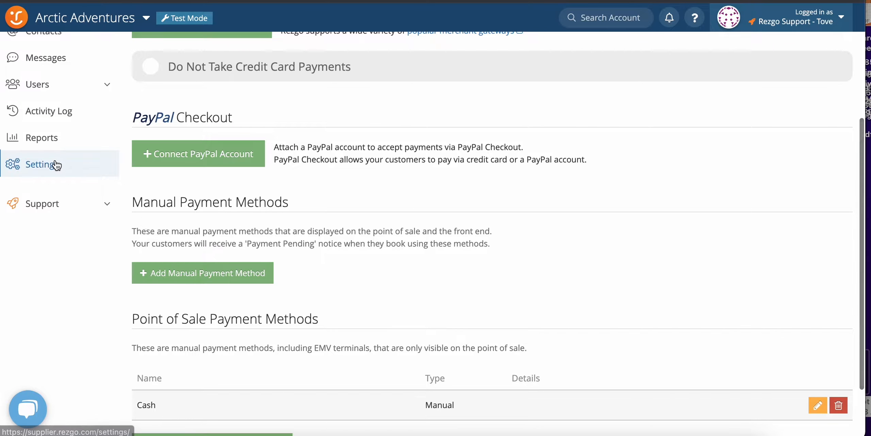
scroll(291, 304, "down", 5)
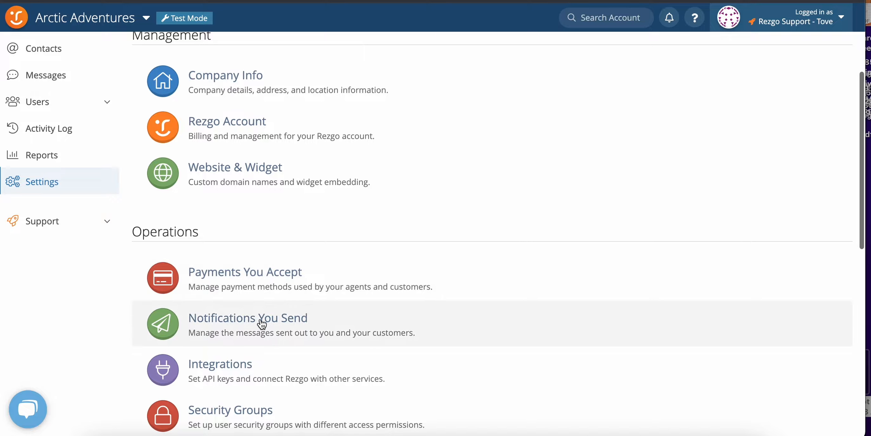
left_click(262, 323)
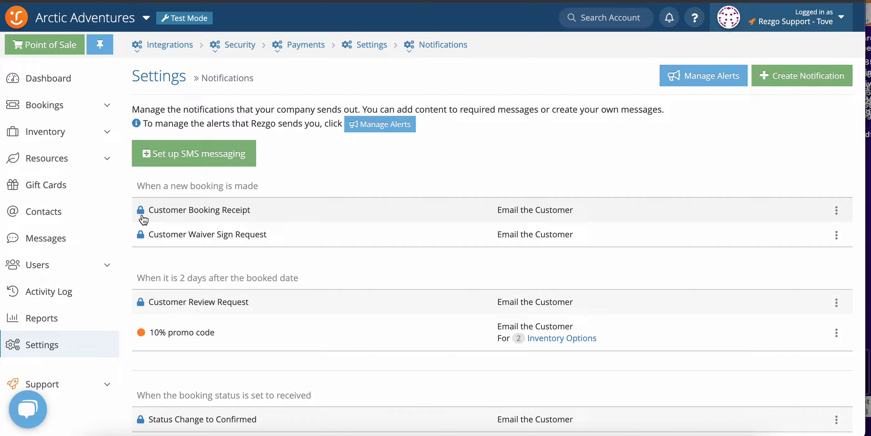
Examine the Customer Booking Receipt notification and its email preview, and return to the notifications list.
left_click(233, 209)
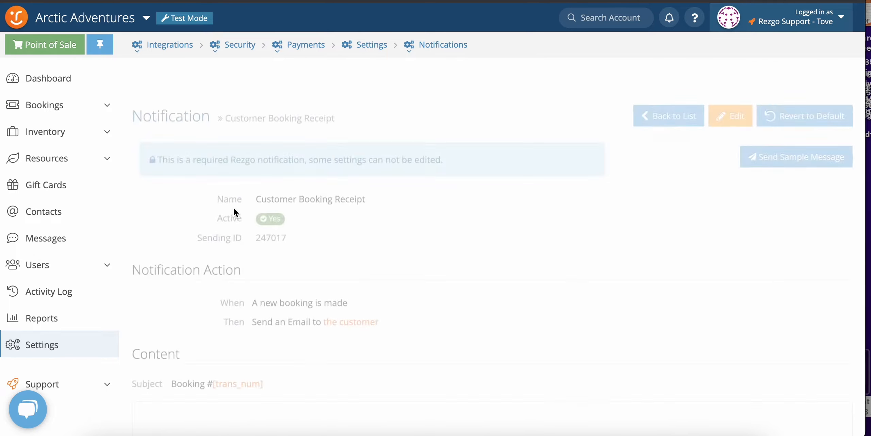
scroll(439, 344, "down", 9)
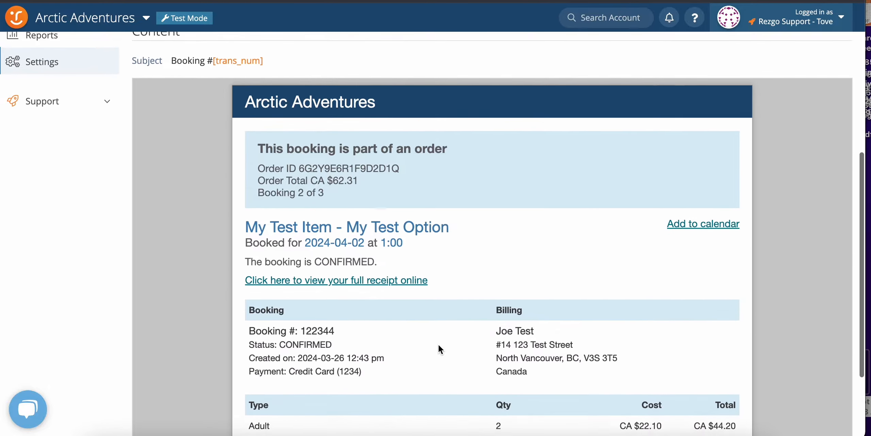
scroll(438, 344, "down", 4)
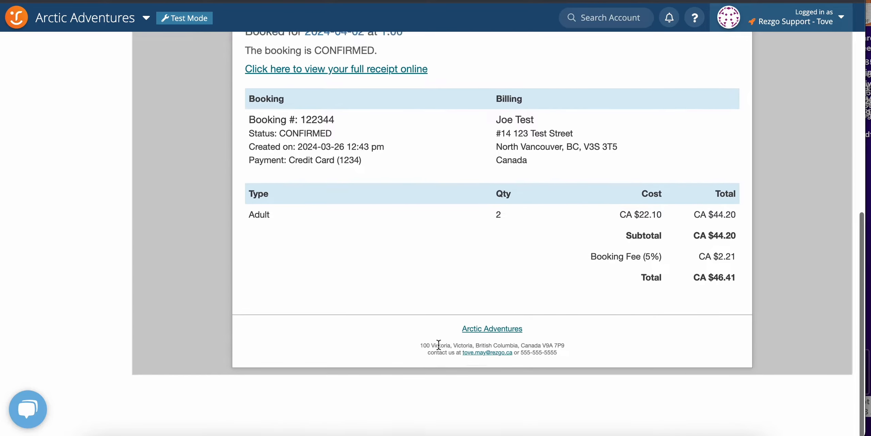
scroll(439, 344, "up", 13)
scroll(439, 345, "up", 3)
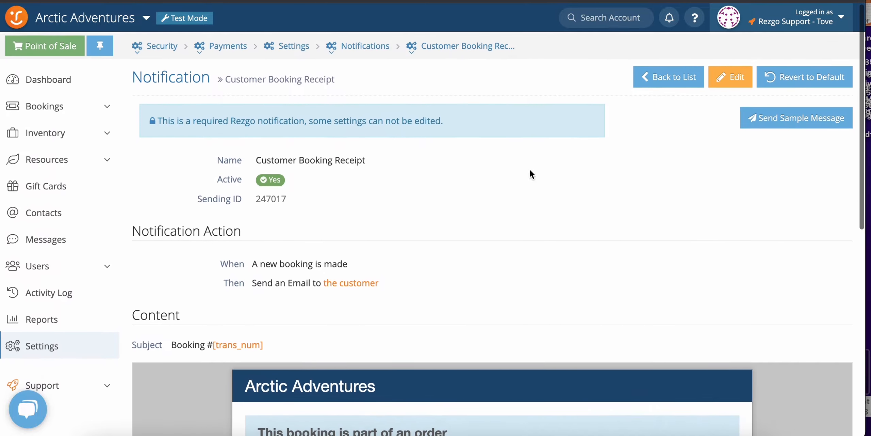
left_click(661, 80)
Open the 10% promo code notification from the notifications list for editing.
scroll(323, 266, "down", 1)
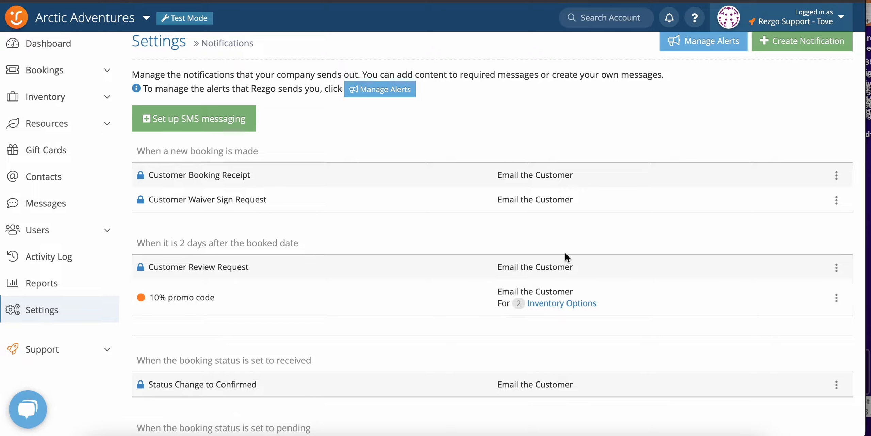
scroll(565, 253, "up", 1)
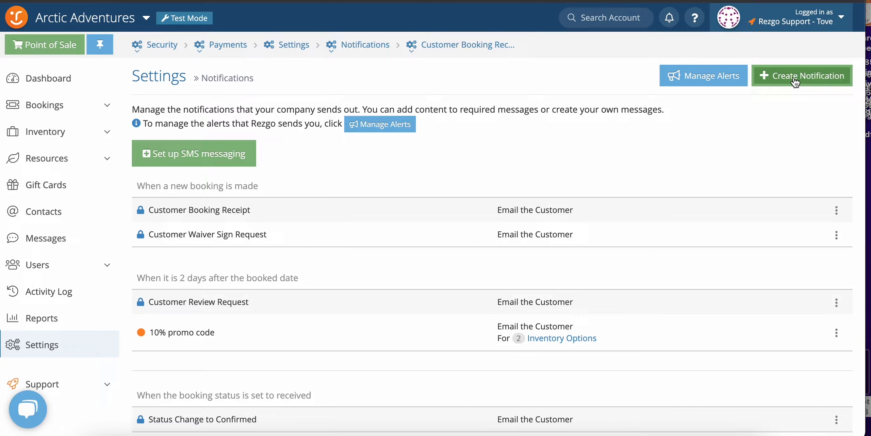
left_click(322, 336)
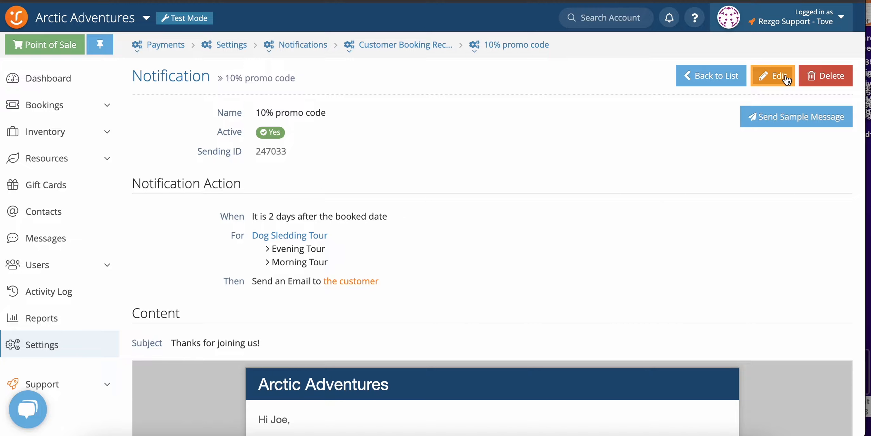
left_click(787, 80)
left_click(411, 117)
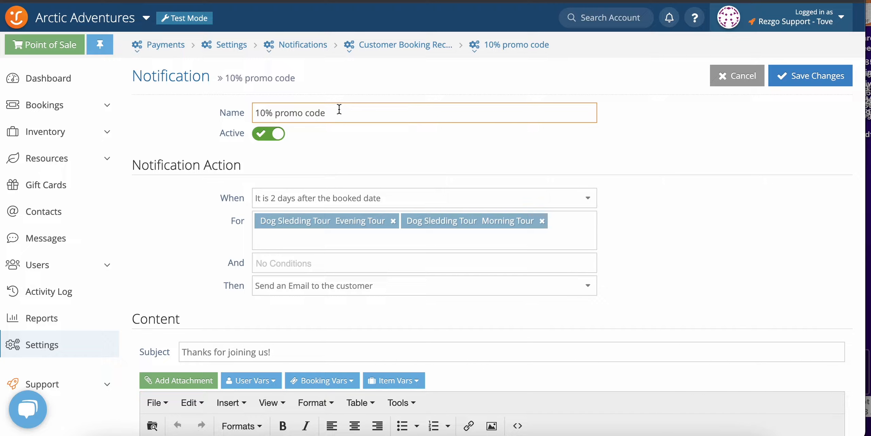
Review the timing and booking status triggers for the promo code notification, selecting 2 days after the booked date.
left_click(333, 198)
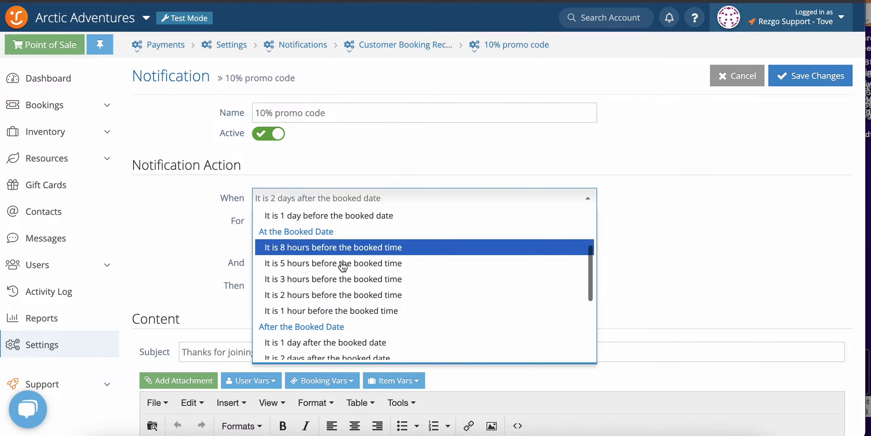
scroll(340, 345, "down", 3)
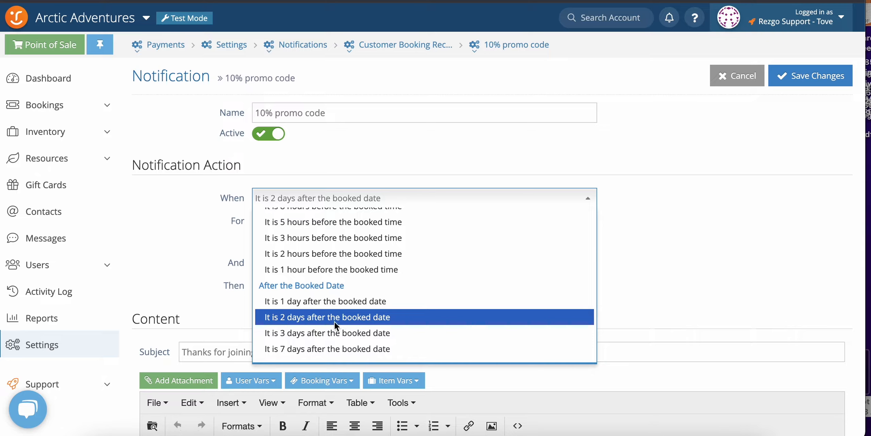
left_click(335, 321)
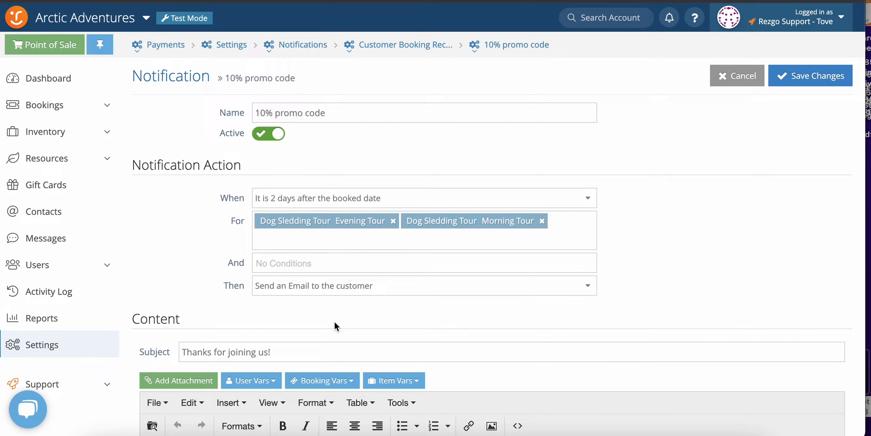
left_click(350, 198)
scroll(346, 306, "down", 5)
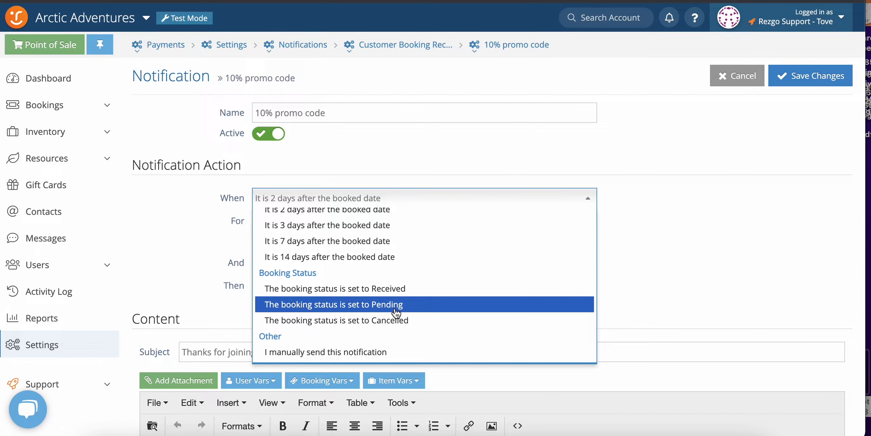
left_click(622, 266)
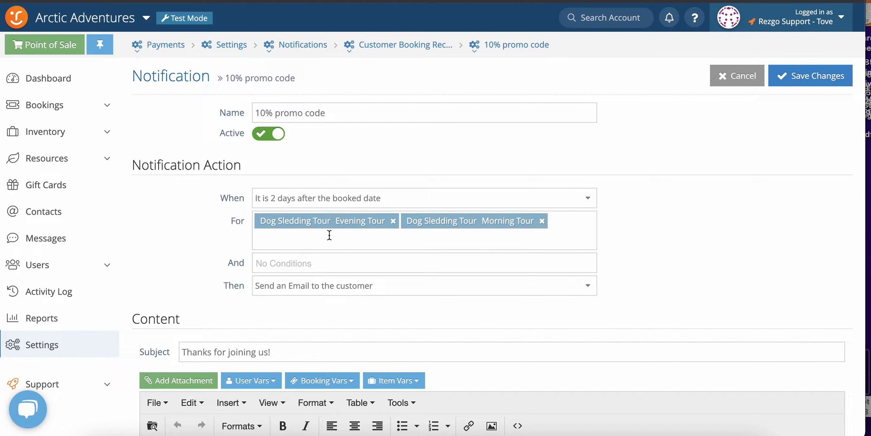
Examine the notification's email content and the user variables that can be inserted into it.
scroll(329, 235, "down", 4)
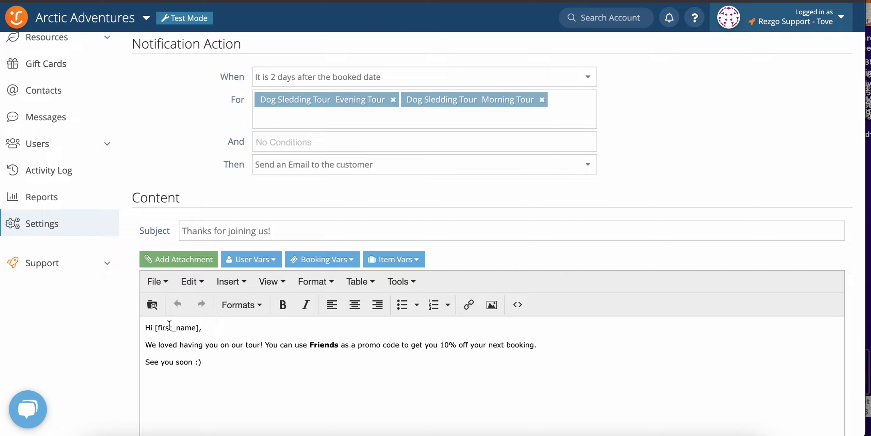
left_click(257, 266)
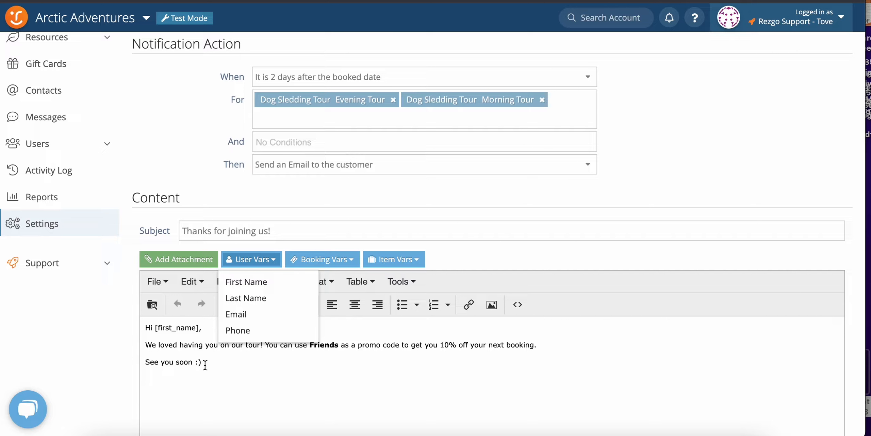
scroll(357, 393, "up", 1)
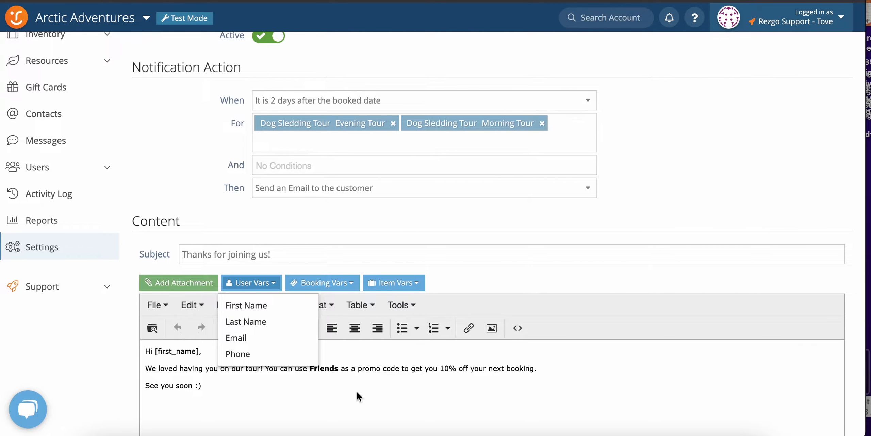
scroll(356, 392, "up", 4)
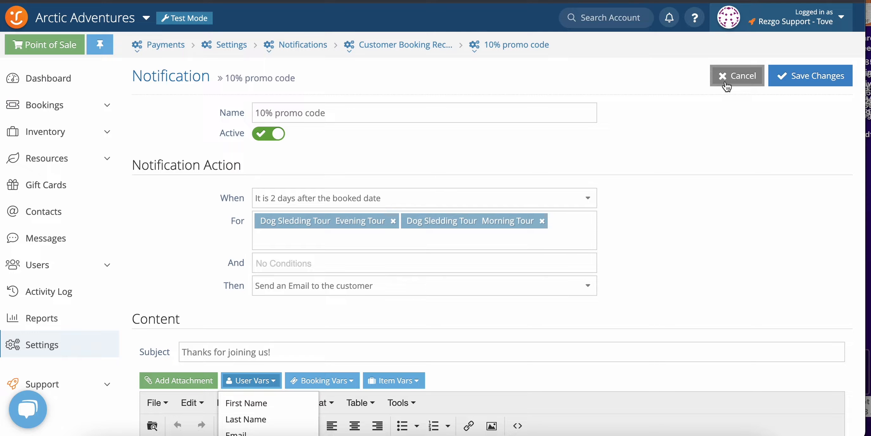
Leave the promo code notification without saving and review the alert recipient options for bookings, reviews and gift cards.
left_click(727, 86)
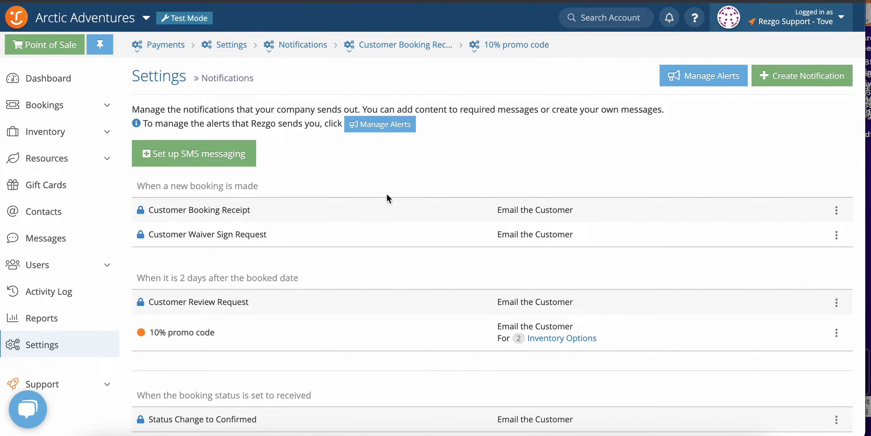
left_click(683, 80)
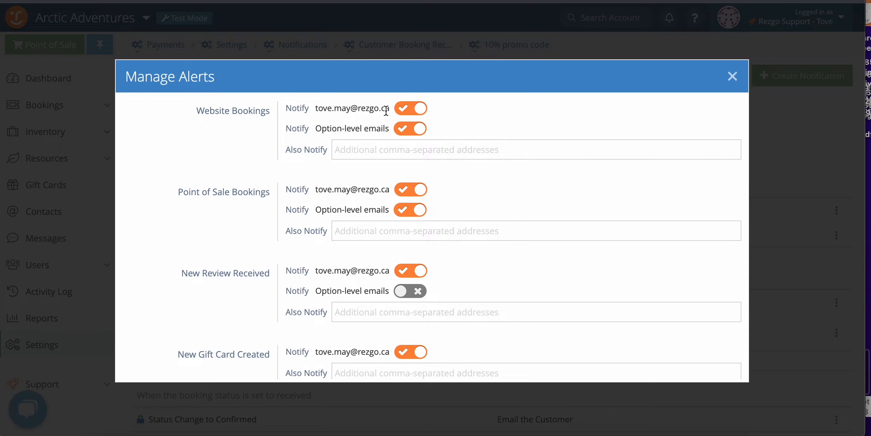
left_click(369, 150)
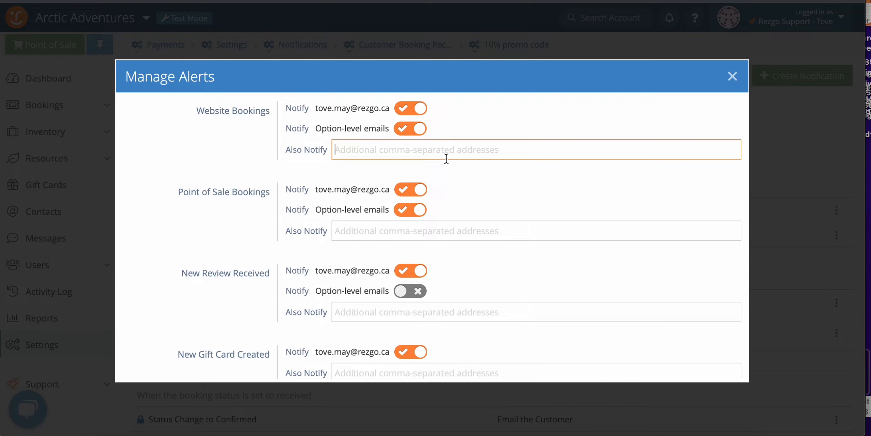
left_click(732, 77)
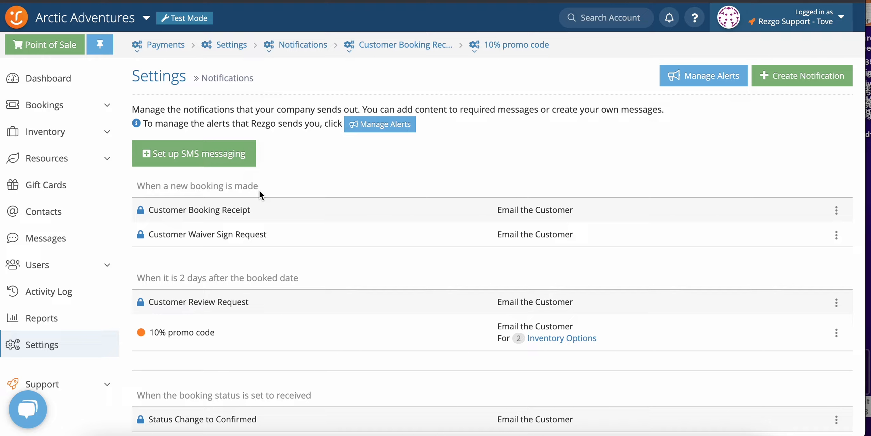
Review the SMS messaging setup information and the Integrations settings page.
left_click(206, 162)
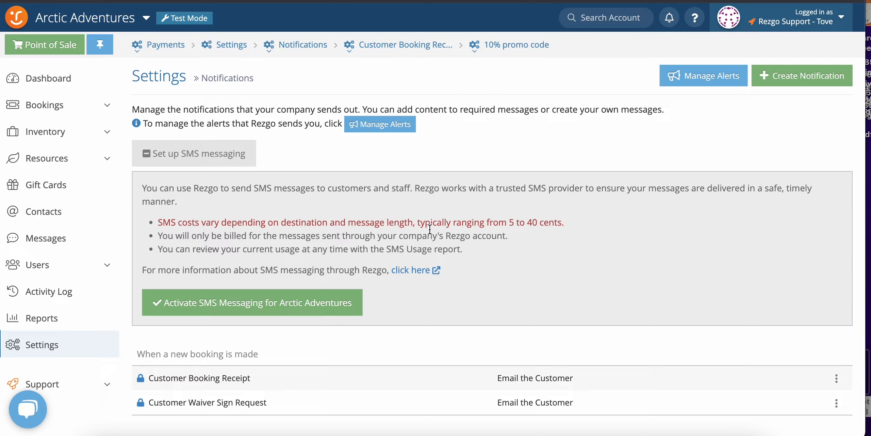
left_click(61, 344)
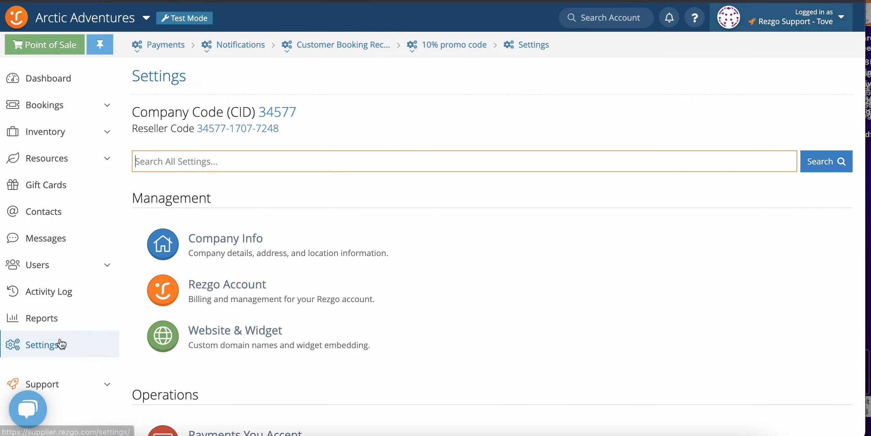
scroll(278, 356, "down", 8)
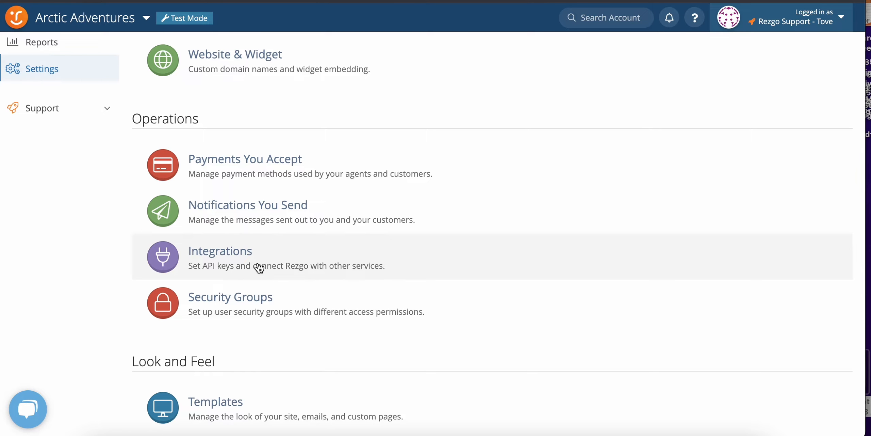
left_click(260, 268)
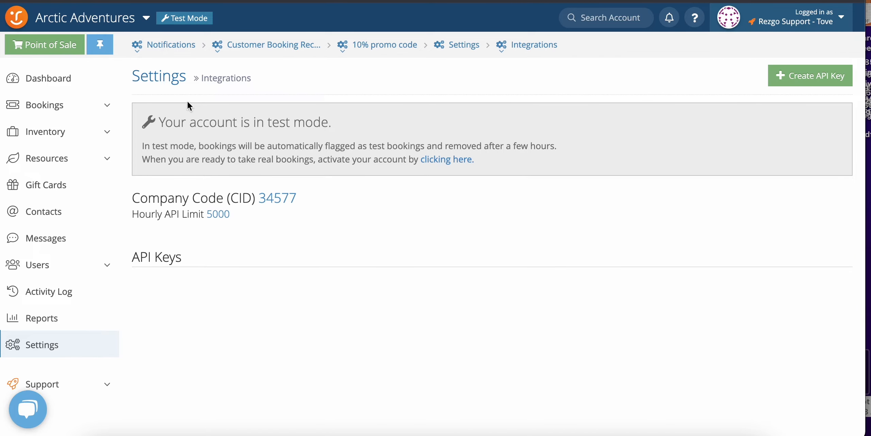
Return to the main settings overview and open the Security Groups settings.
left_click(53, 347)
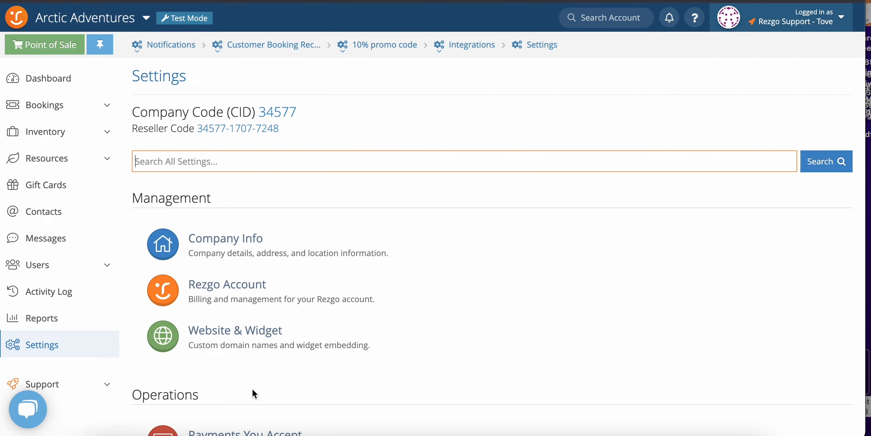
scroll(252, 389, "down", 6)
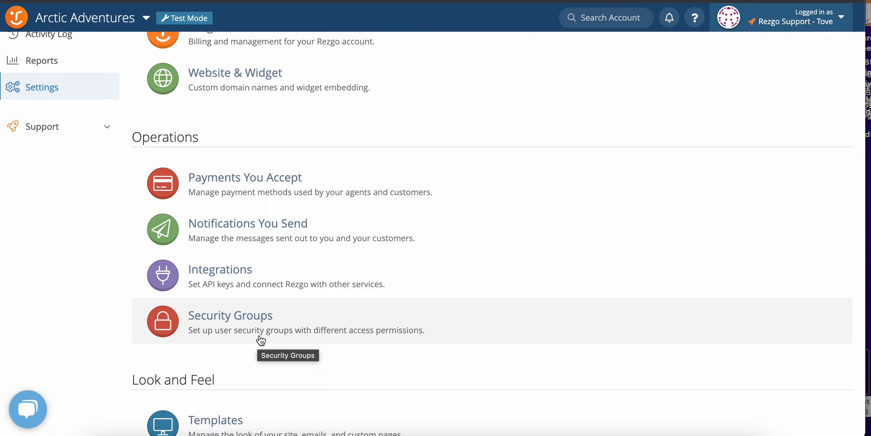
left_click(305, 332)
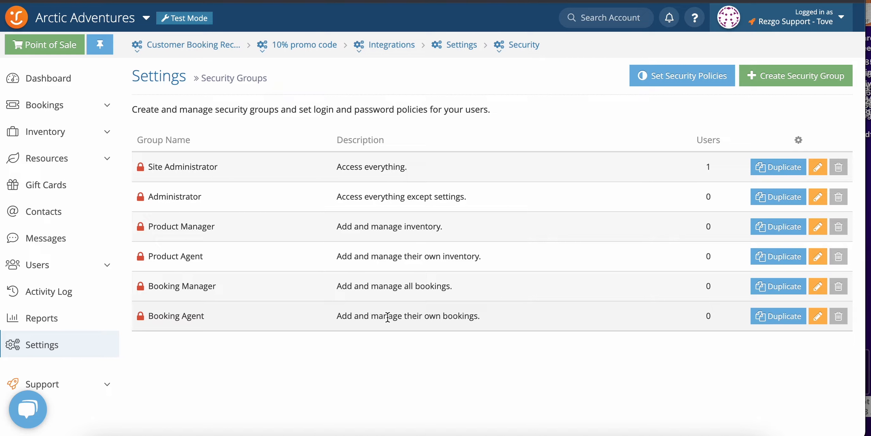
Duplicate the Booking Agent security group and name the duplicate Booking Agent.
left_click(780, 318)
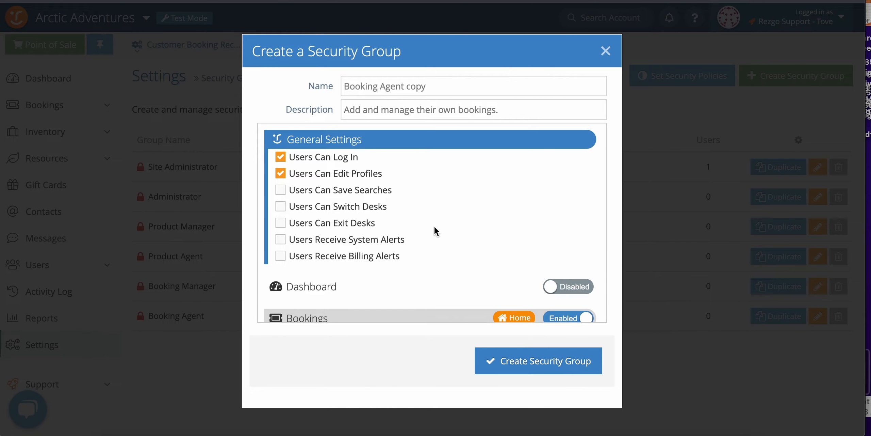
scroll(434, 230, "down", 1)
left_click_drag(443, 93, 405, 88)
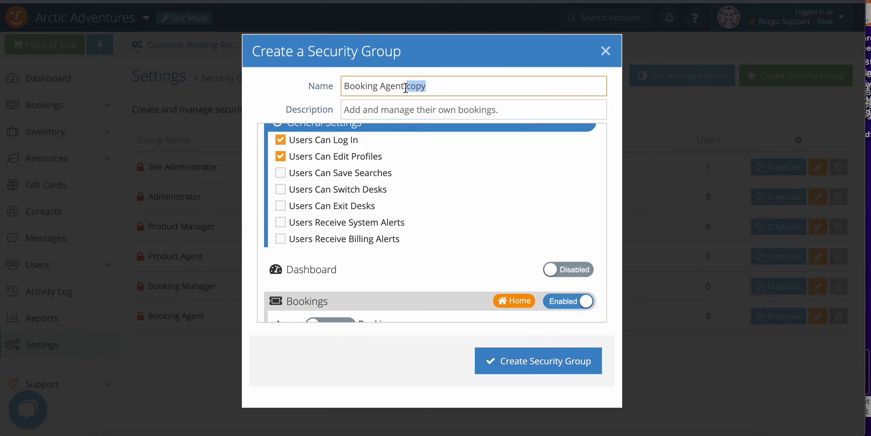
key("BackSpace")
Adjust the duplicate's general permissions for editing profiles, saving searches and switching desks, and create the security group.
left_click(281, 156)
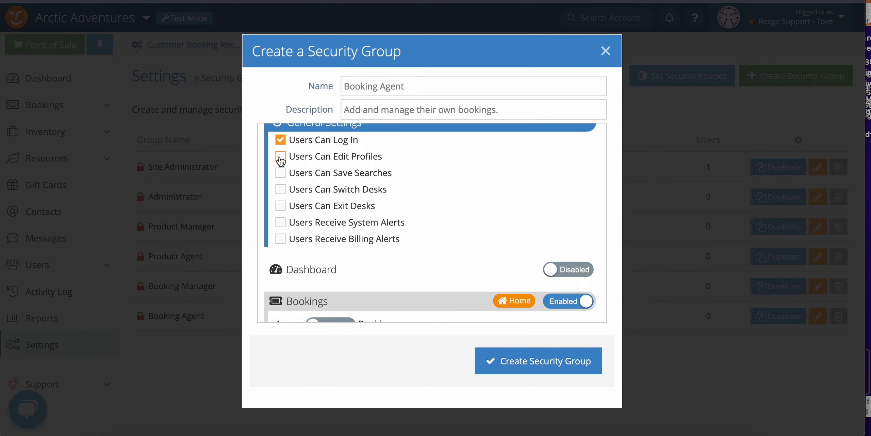
left_click(281, 173)
left_click(281, 157)
left_click(280, 173)
left_click(280, 189)
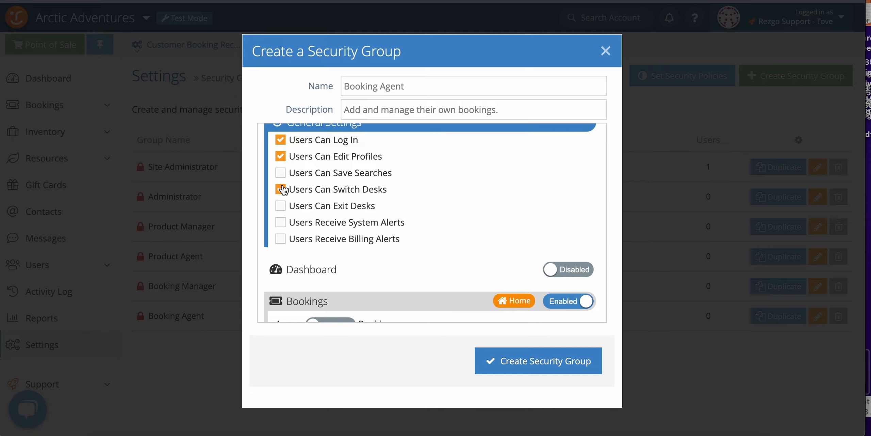
left_click(539, 356)
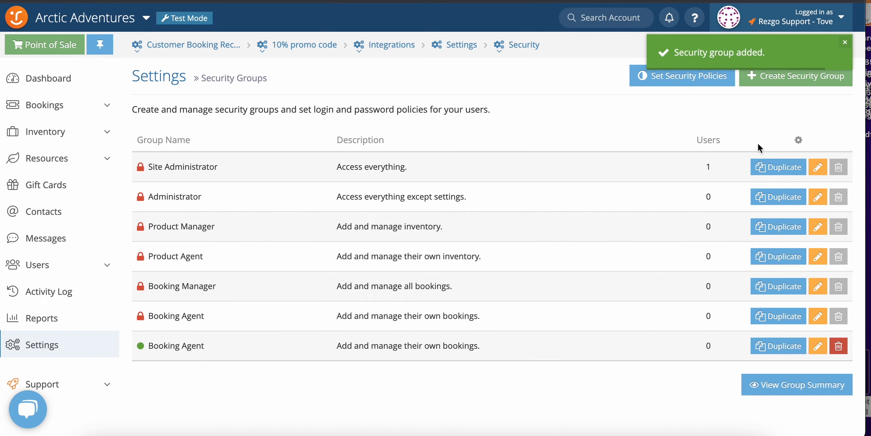
Examine the permissions available for a new security group, from bookings and inventory to reports, and close the form without creating it.
left_click(766, 82)
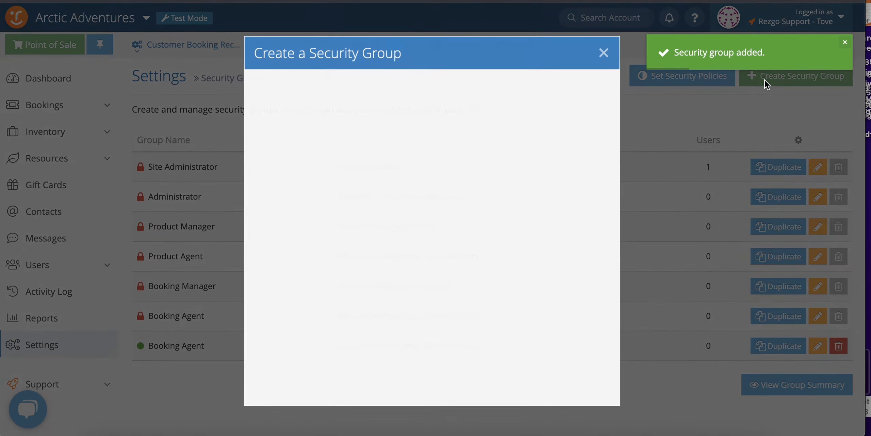
scroll(407, 221, "down", 20)
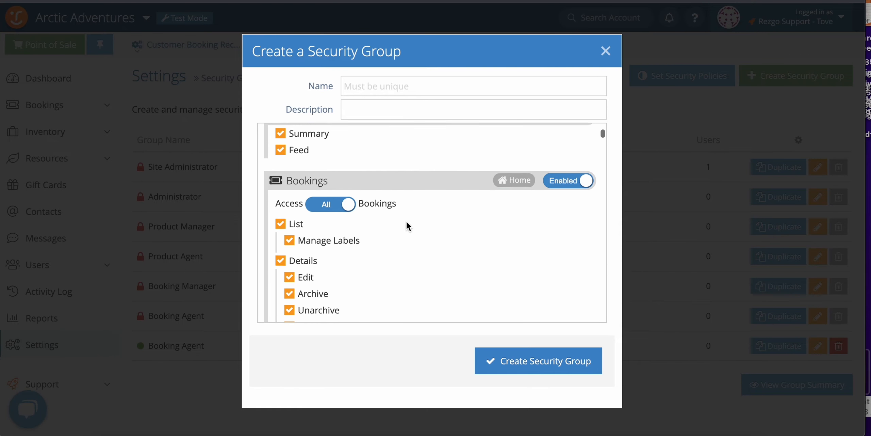
scroll(406, 221, "down", 20)
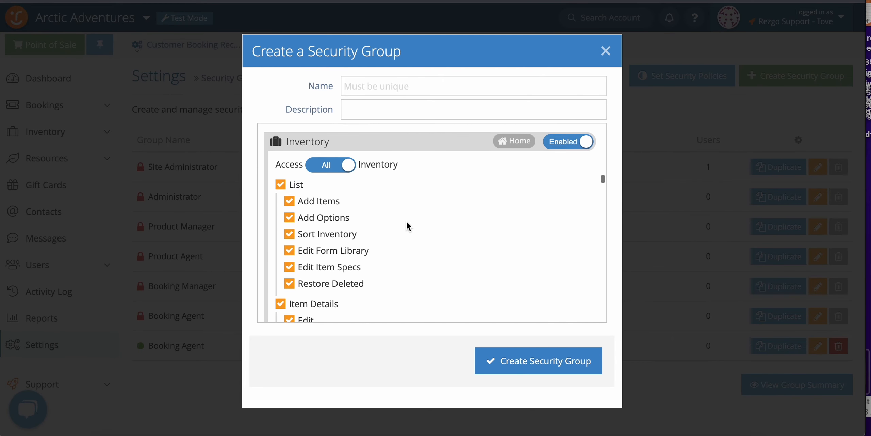
scroll(406, 222, "down", 20)
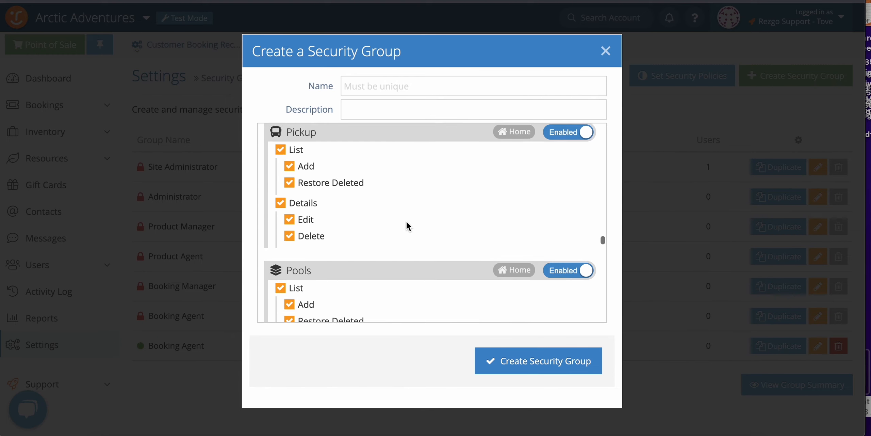
scroll(406, 221, "down", 6)
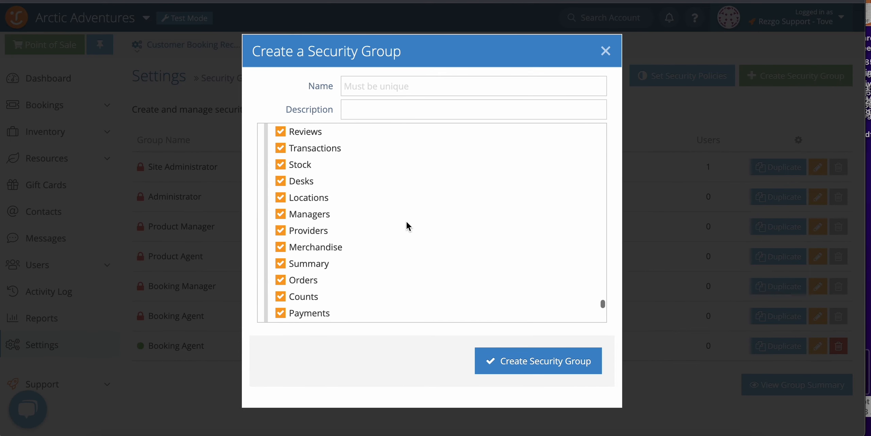
left_click(607, 52)
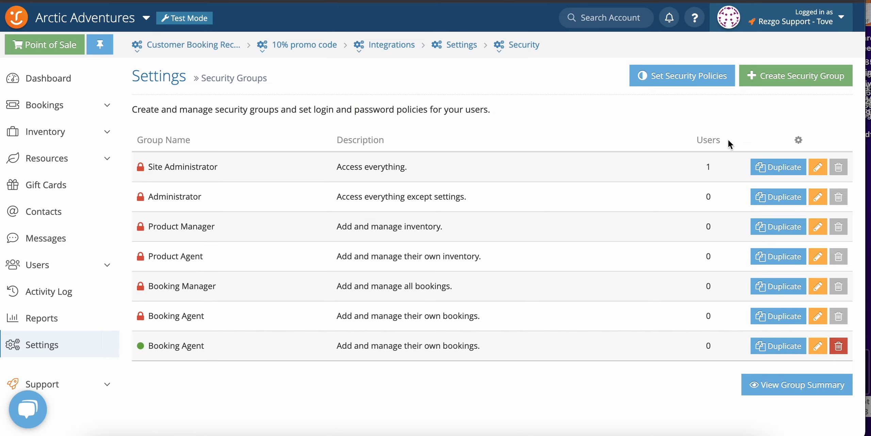
Set the security policies to expire passwords in 1 year, keep 2-factor authentication required, and save them.
left_click(680, 81)
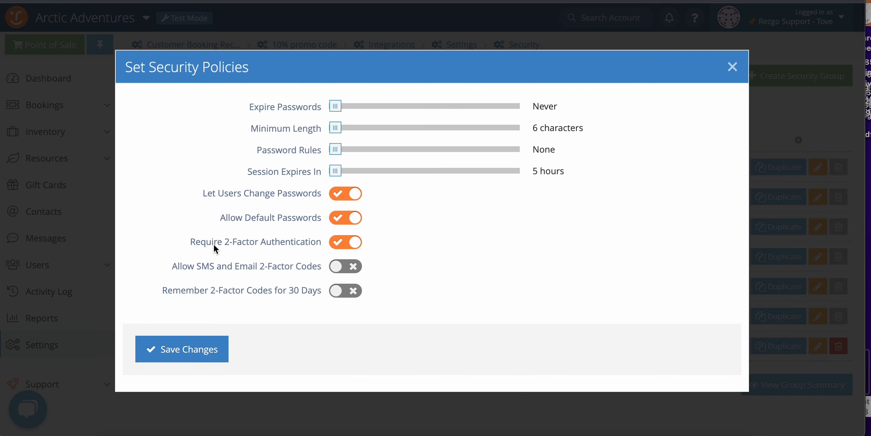
left_click(337, 246)
left_click(354, 245)
mouse_move(336, 106)
left_mouse_down()
mouse_move(415, 106)
mouse_move(345, 110)
left_mouse_up()
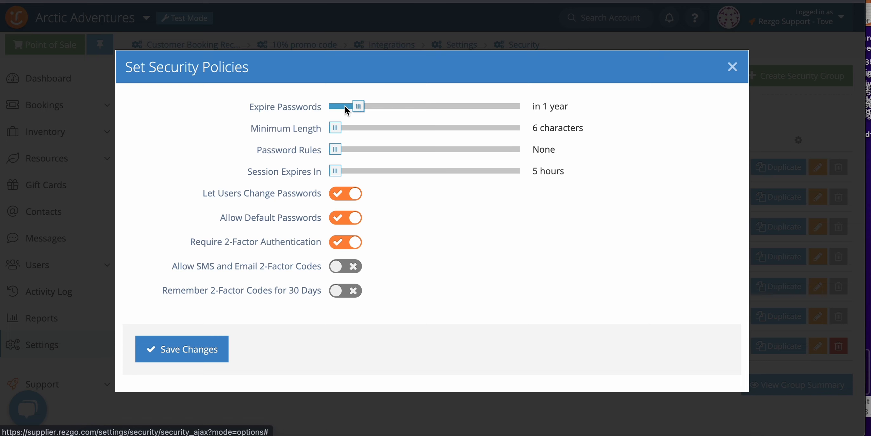
left_click(201, 349)
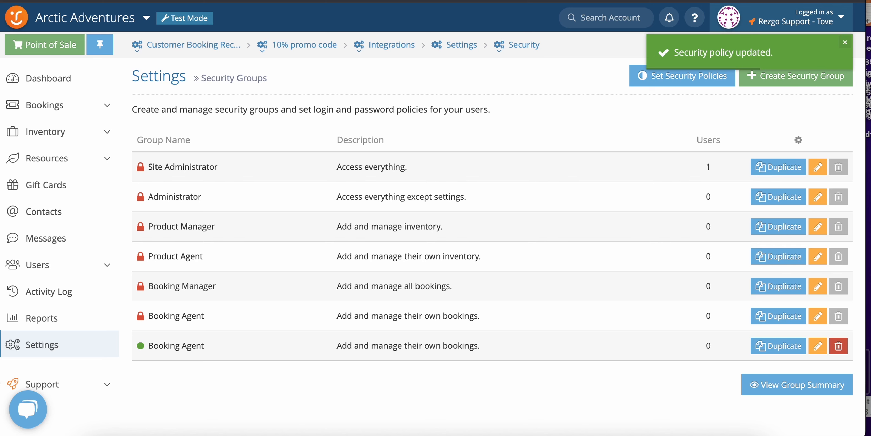
Return to the main settings overview, look over its Operations section, and open the support chat.
left_click(47, 344)
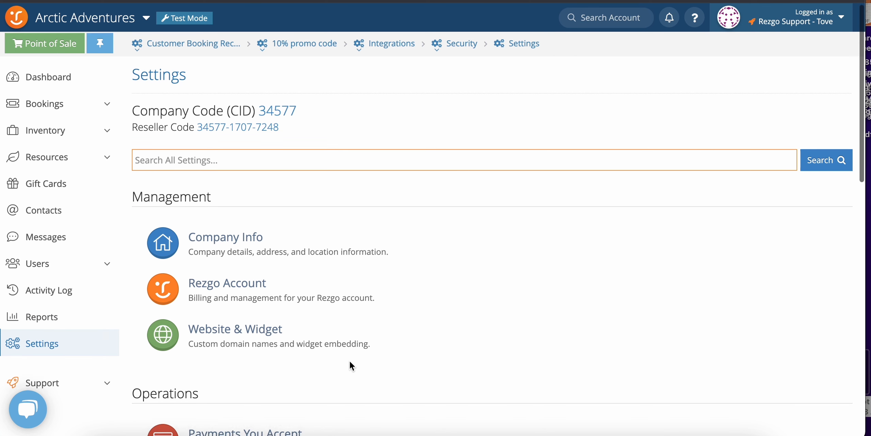
scroll(350, 363, "down", 5)
scroll(351, 365, "down", 2)
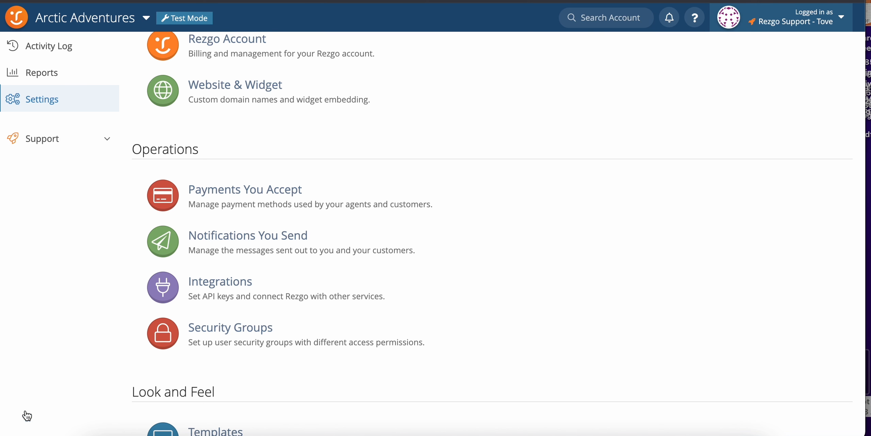
left_click(28, 414)
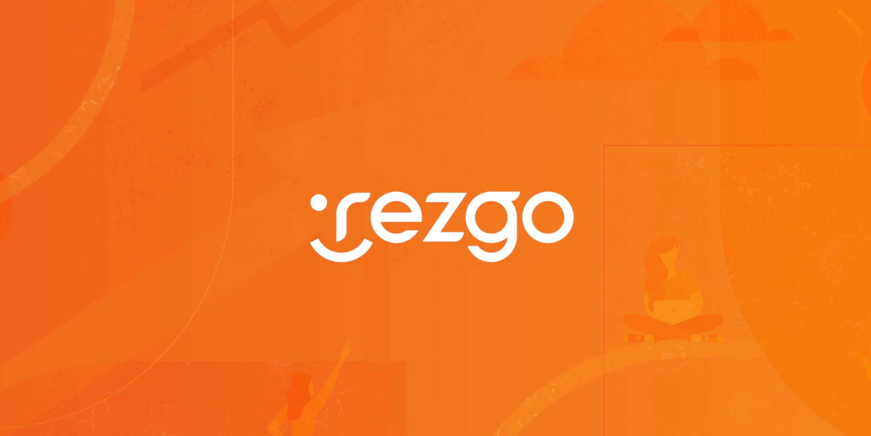